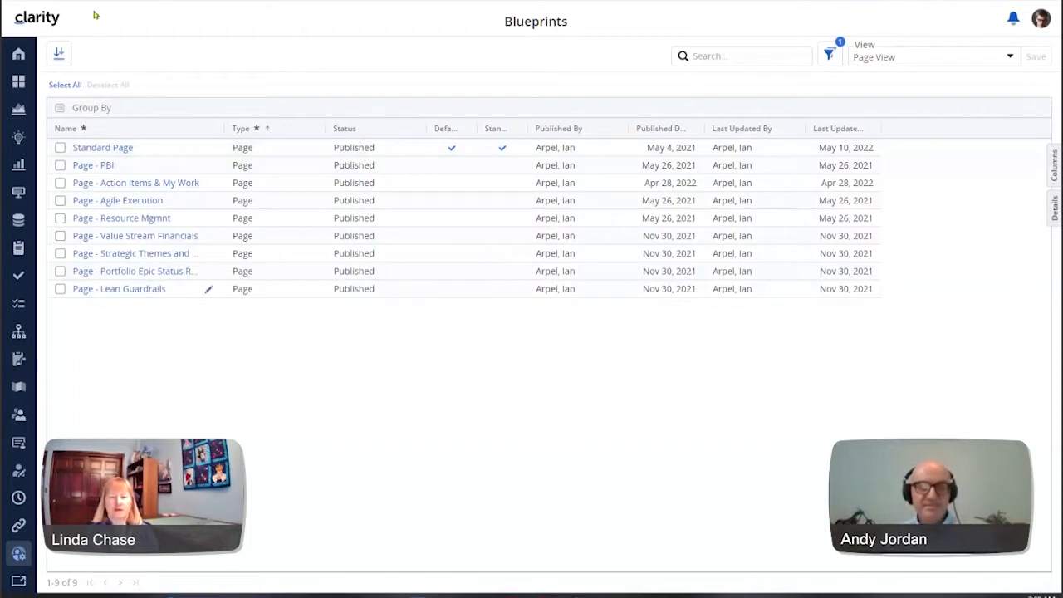
Review the Value Stream Financials and Portfolio Epic Status Report pages from the Pages list
{"action": "left_click", "coordinate": [19, 81]}
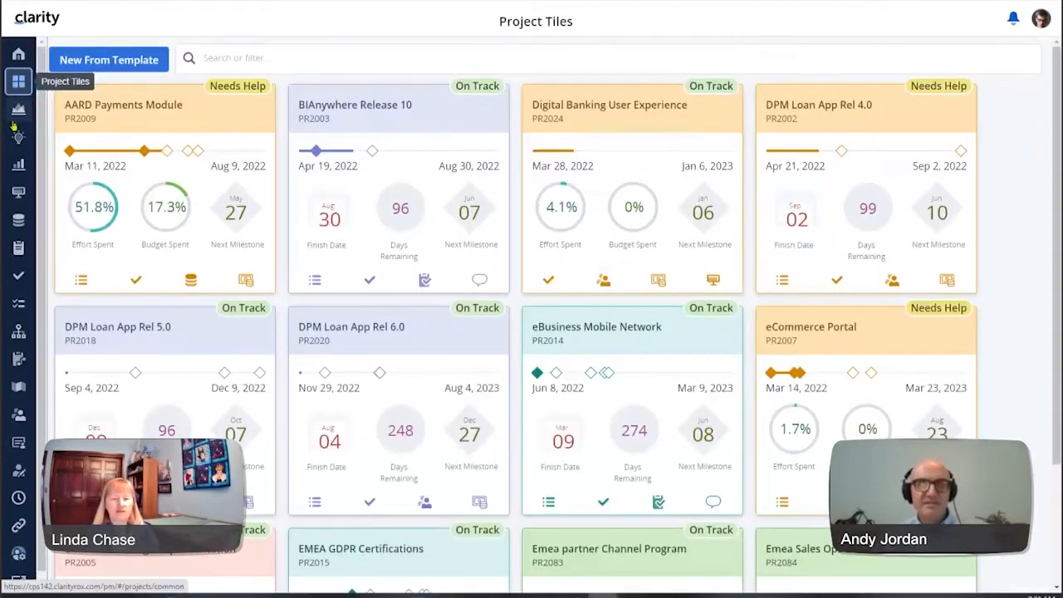
{"action": "left_click", "coordinate": [18, 192]}
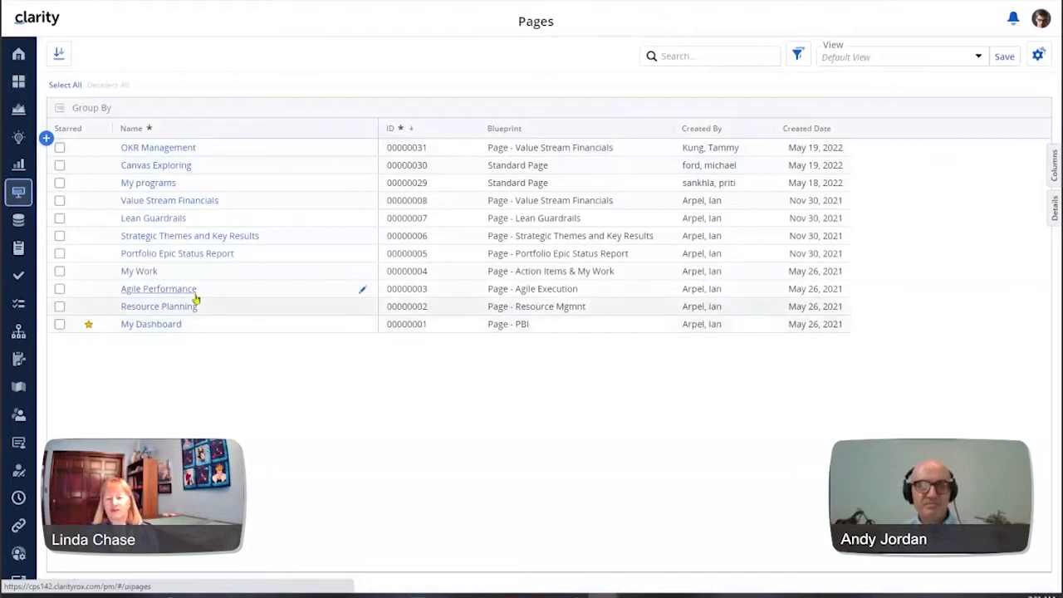
{"action": "left_click", "coordinate": [176, 206]}
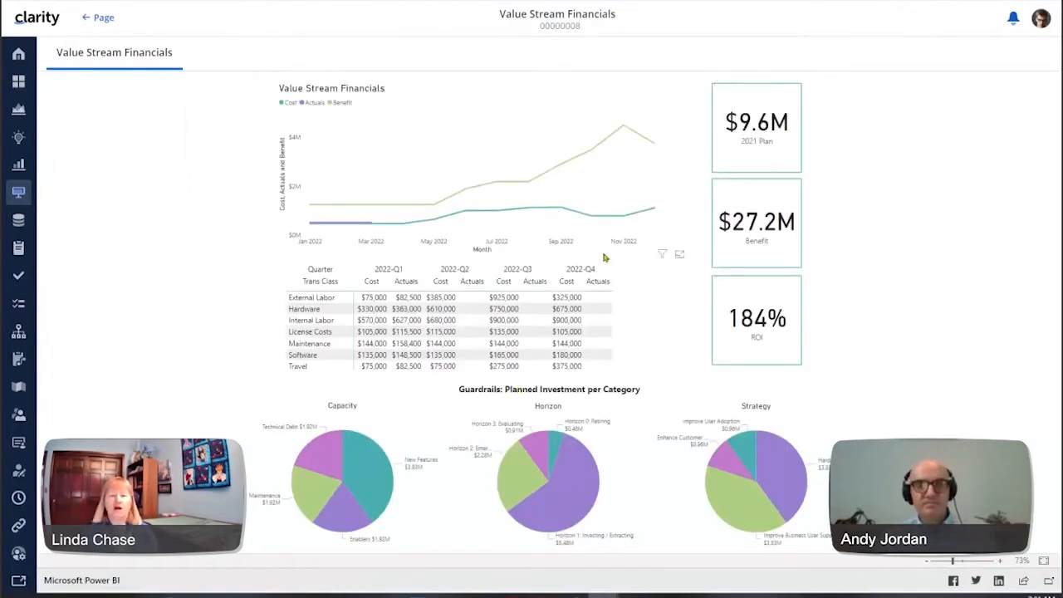
{"action": "left_click", "coordinate": [103, 18]}
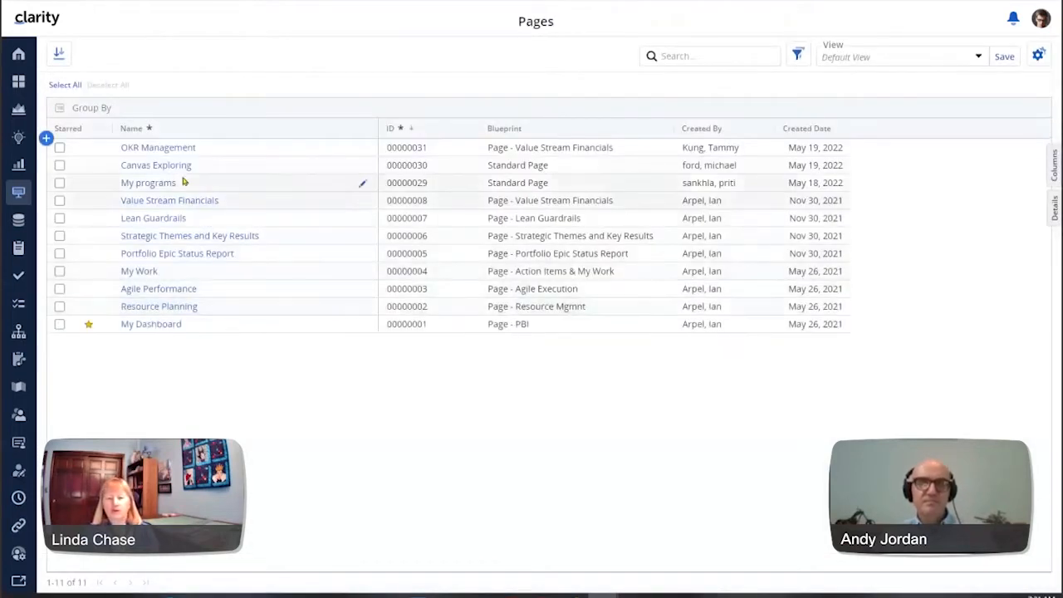
{"action": "left_click", "coordinate": [180, 255]}
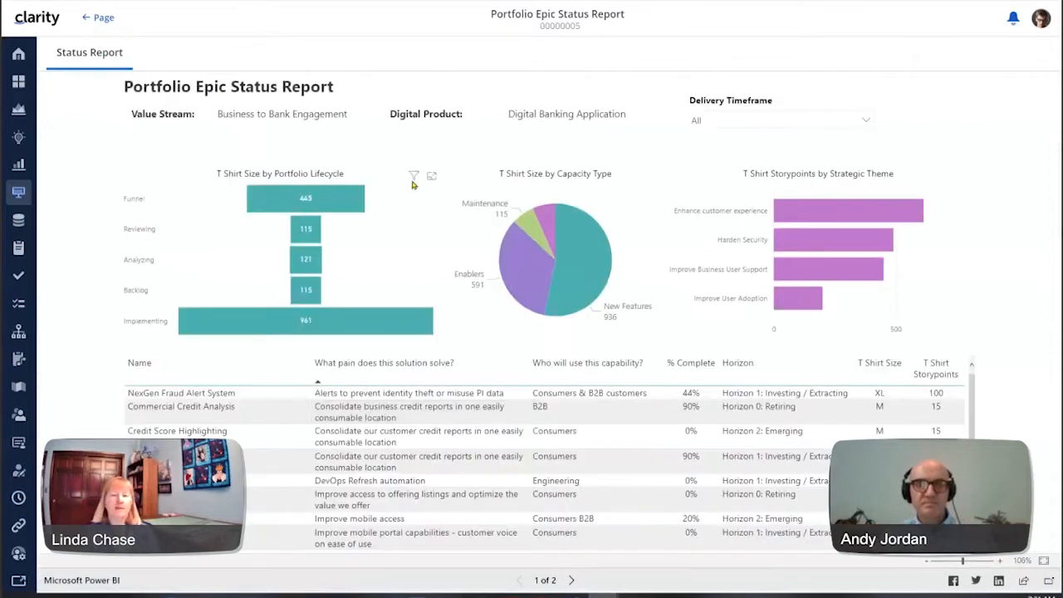
{"action": "left_click", "coordinate": [101, 22]}
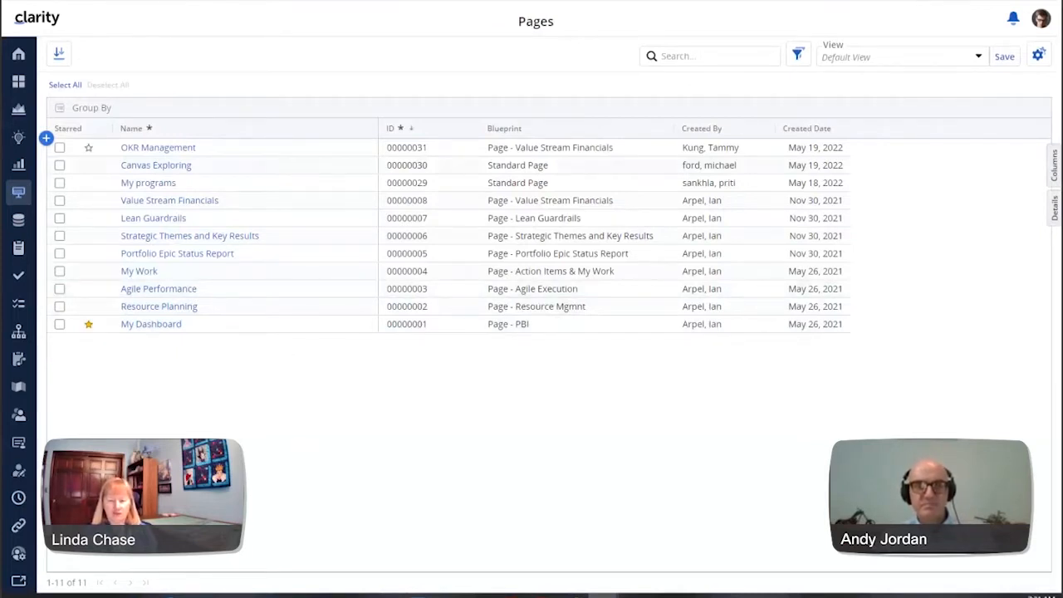
Examine the My Work page's action items, tasks, milestones, risks, issues and change requests, and return to the page list
{"action": "left_click", "coordinate": [142, 277]}
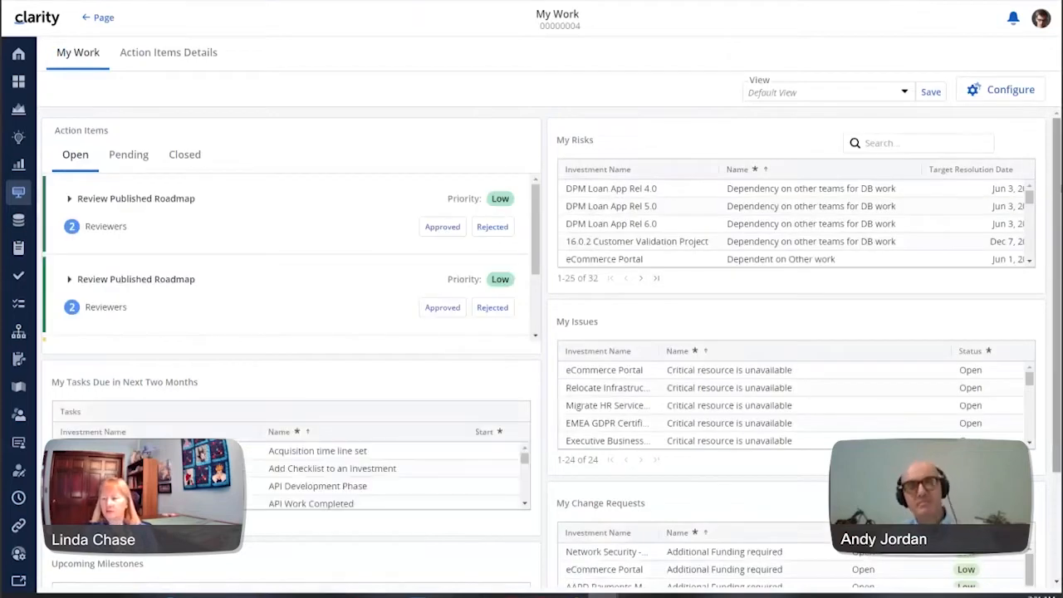
{"action": "scroll", "coordinate": [831, 166], "scroll_direction": "down", "scroll_amount": 1}
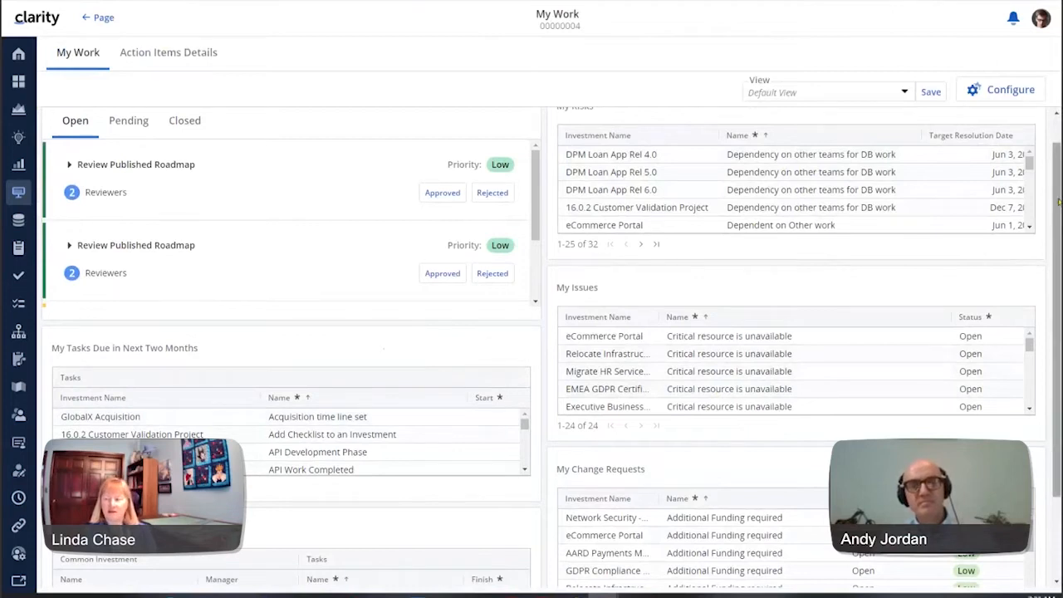
{"action": "scroll", "coordinate": [552, 347], "scroll_direction": "down", "scroll_amount": 3}
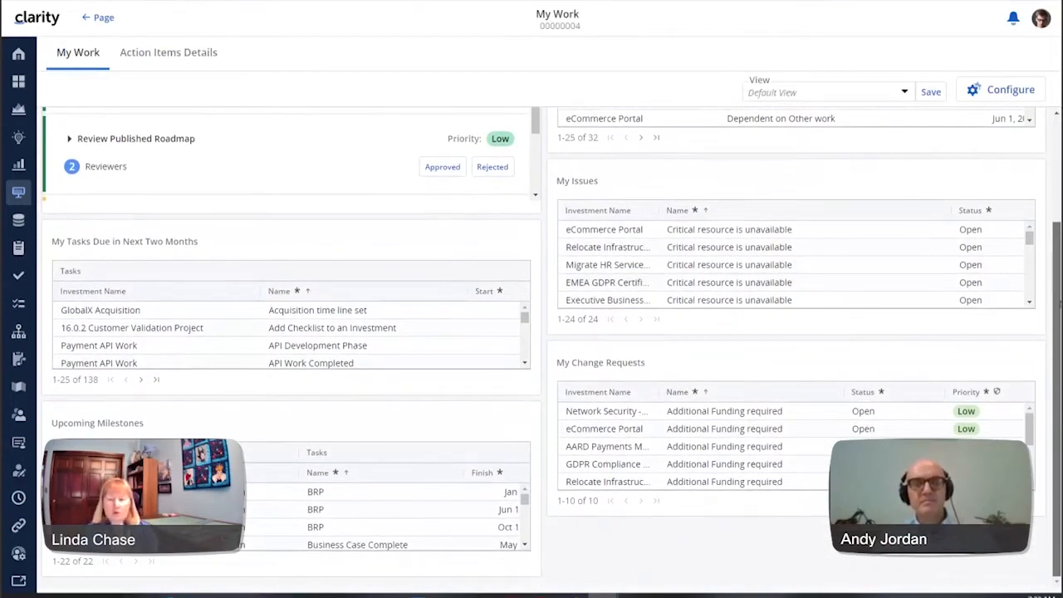
{"action": "scroll", "coordinate": [495, 212], "scroll_direction": "up", "scroll_amount": 4}
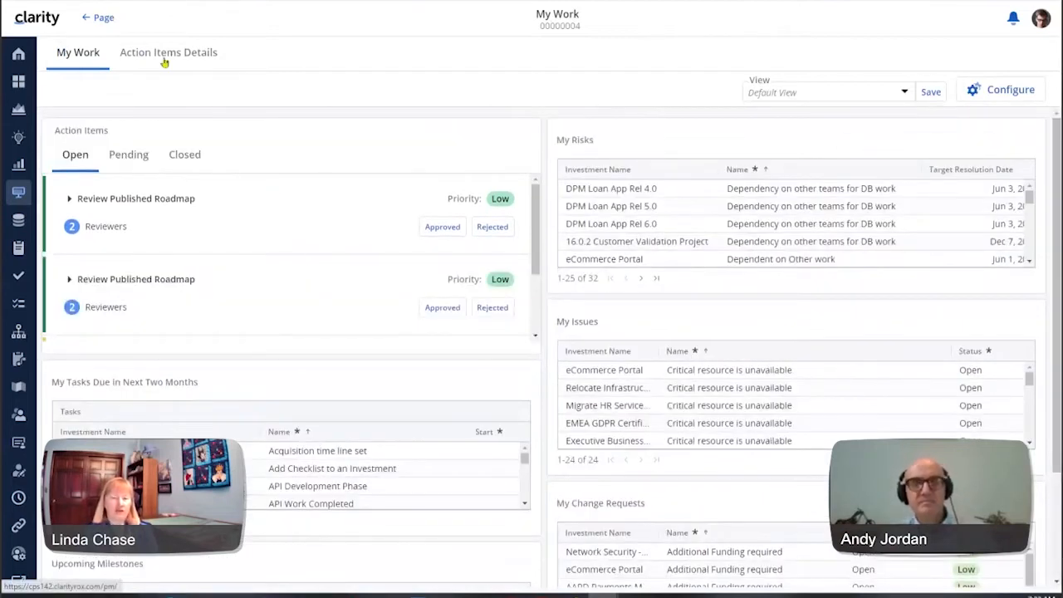
{"action": "left_click", "coordinate": [100, 19]}
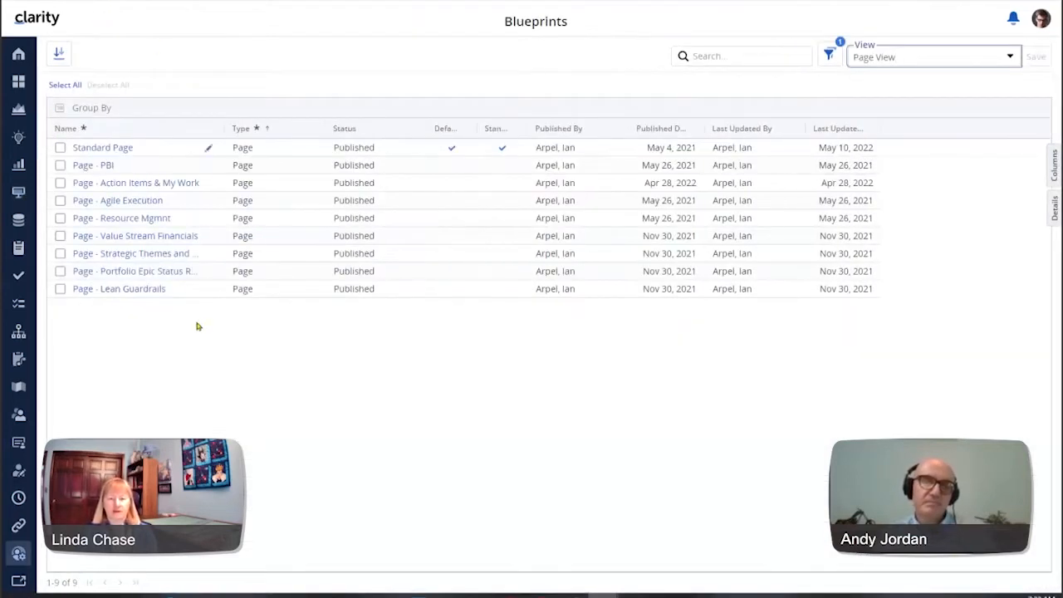
Copy the Standard Page blueprint and name the copy "Page - Upgrades"
{"action": "right_click", "coordinate": [163, 156]}
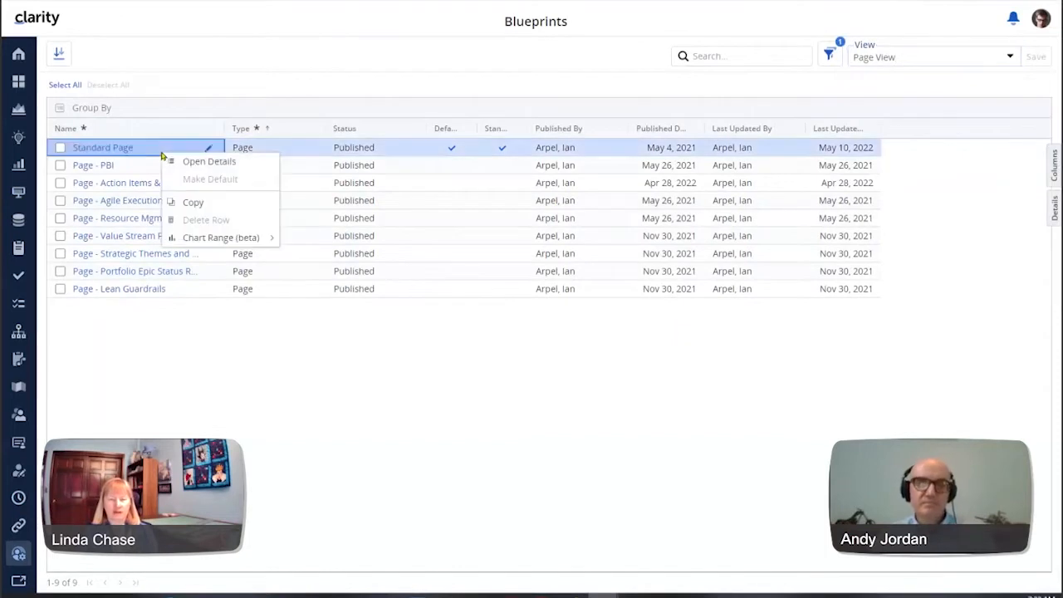
{"action": "left_click", "coordinate": [192, 204]}
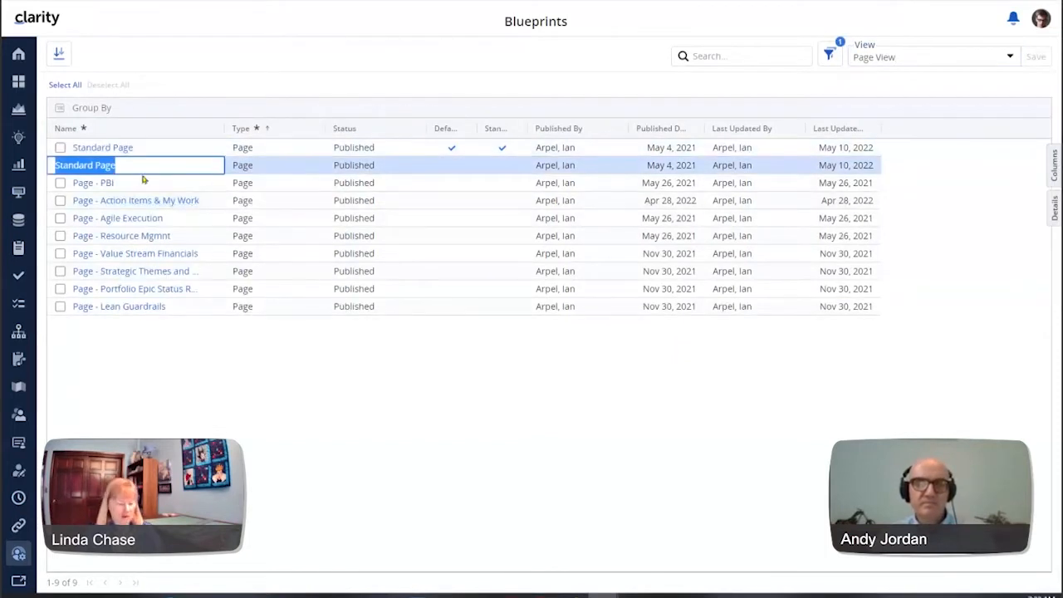
{"action": "type", "text": "Page - U"}
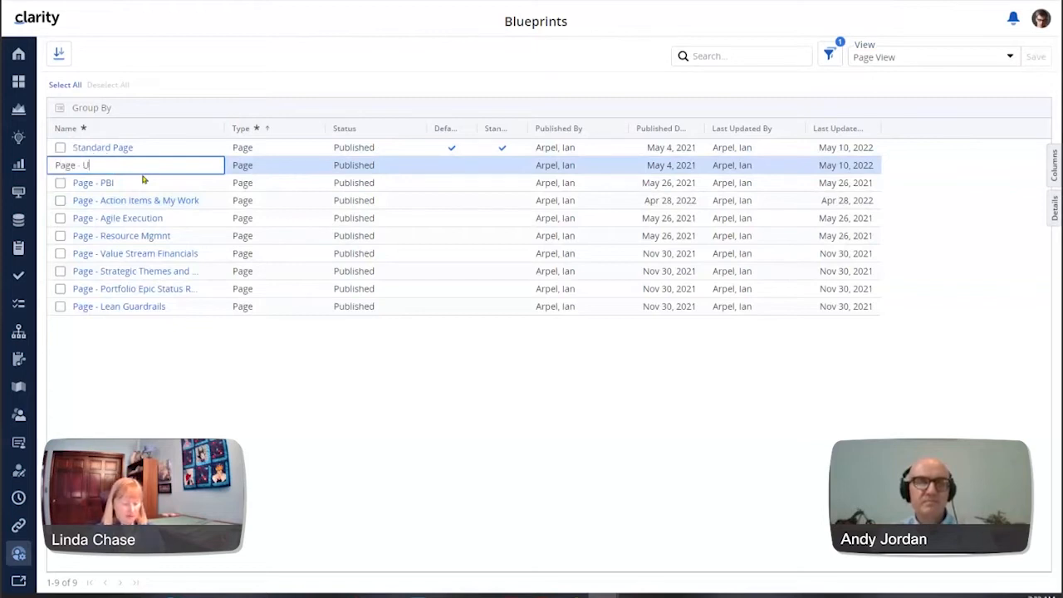
{"action": "type", "text": "pgrades"}
{"action": "left_click", "coordinate": [314, 409]}
Open the Page - Upgrades blueprint for editing and add a new canvas to its modules
{"action": "left_click", "coordinate": [131, 166]}
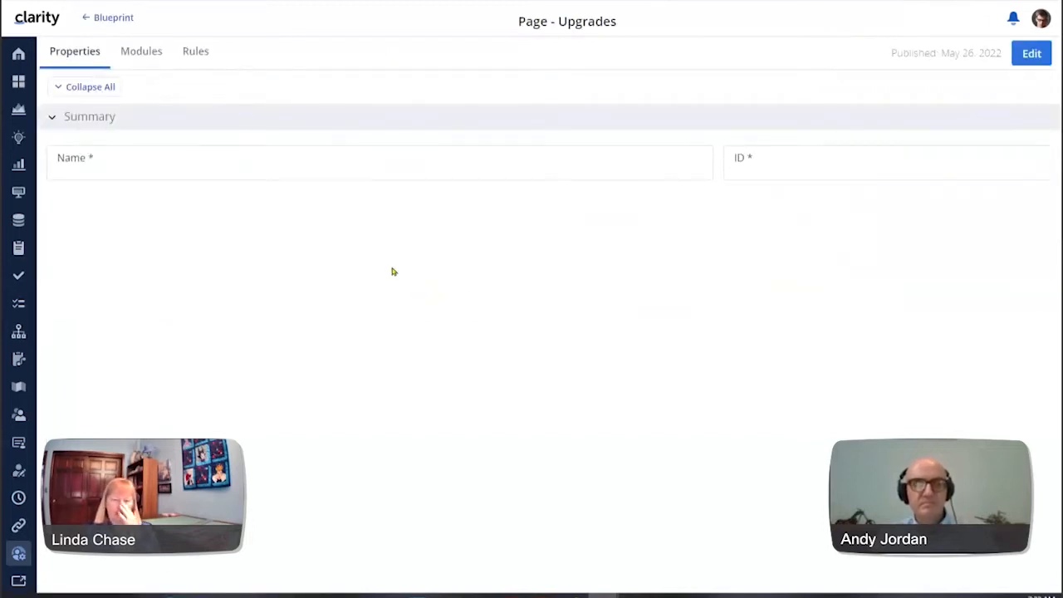
{"action": "left_click", "coordinate": [1032, 54]}
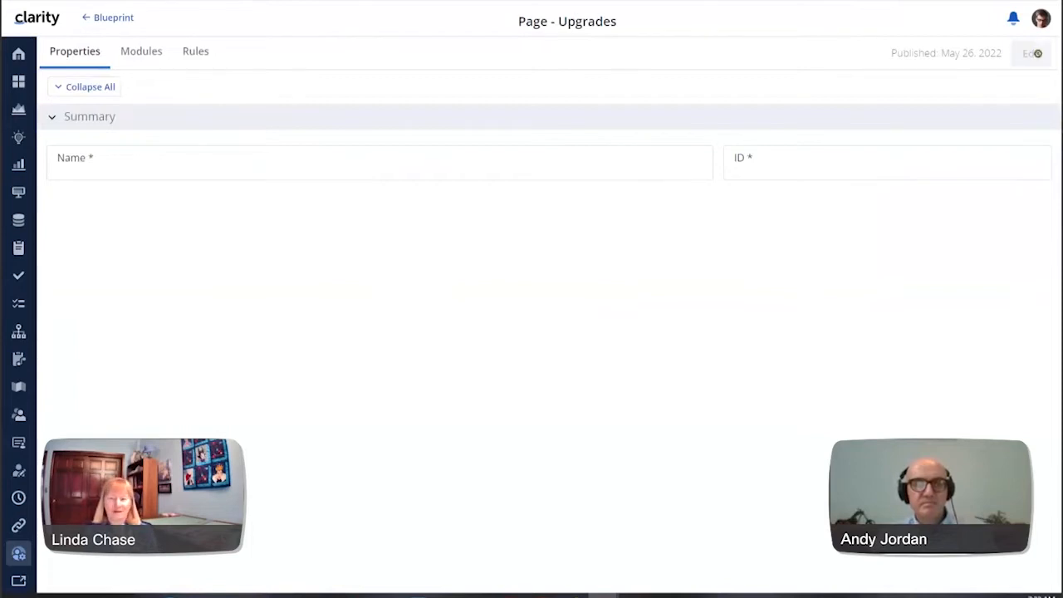
{"action": "left_click", "coordinate": [141, 53]}
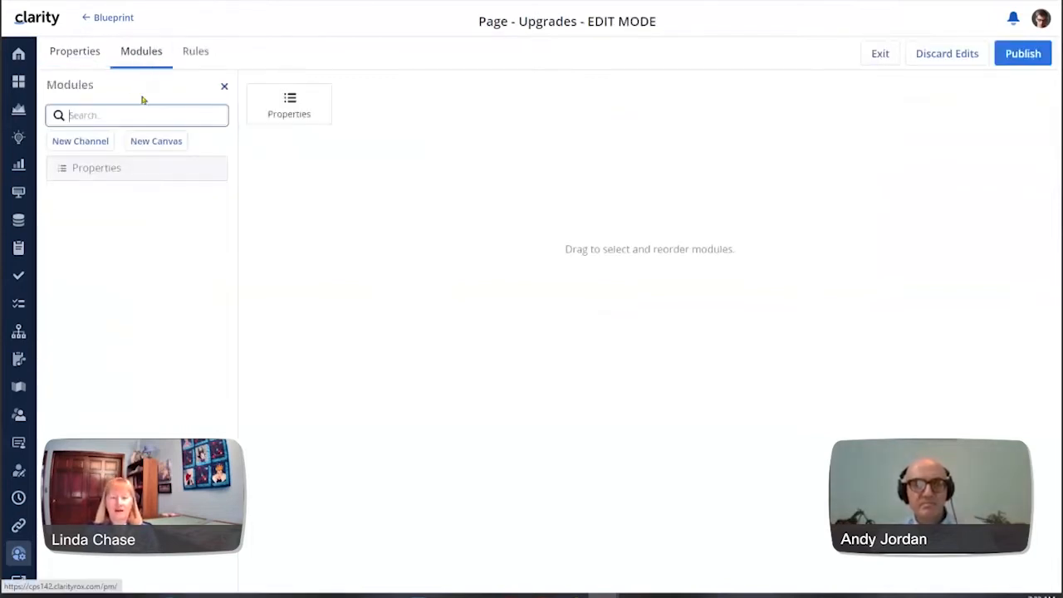
{"action": "left_click", "coordinate": [155, 143]}
{"action": "mouse_move", "coordinate": [411, 124]}
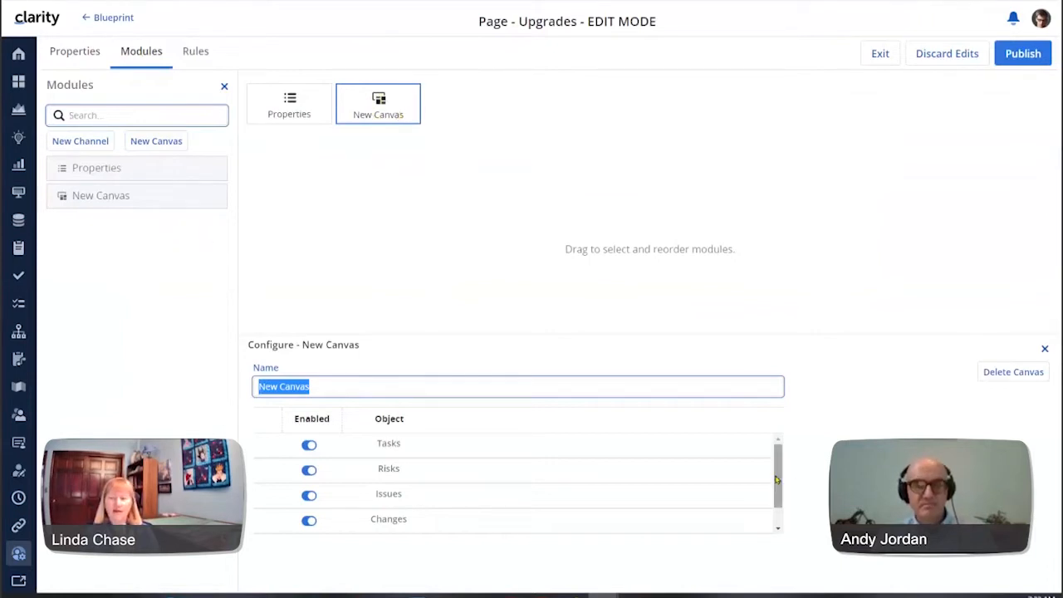
Check the objects enabled for the new canvas and publish the Page - Upgrades blueprint
{"action": "left_click_drag", "start_coordinate": [781, 470], "coordinate": [788, 503]}
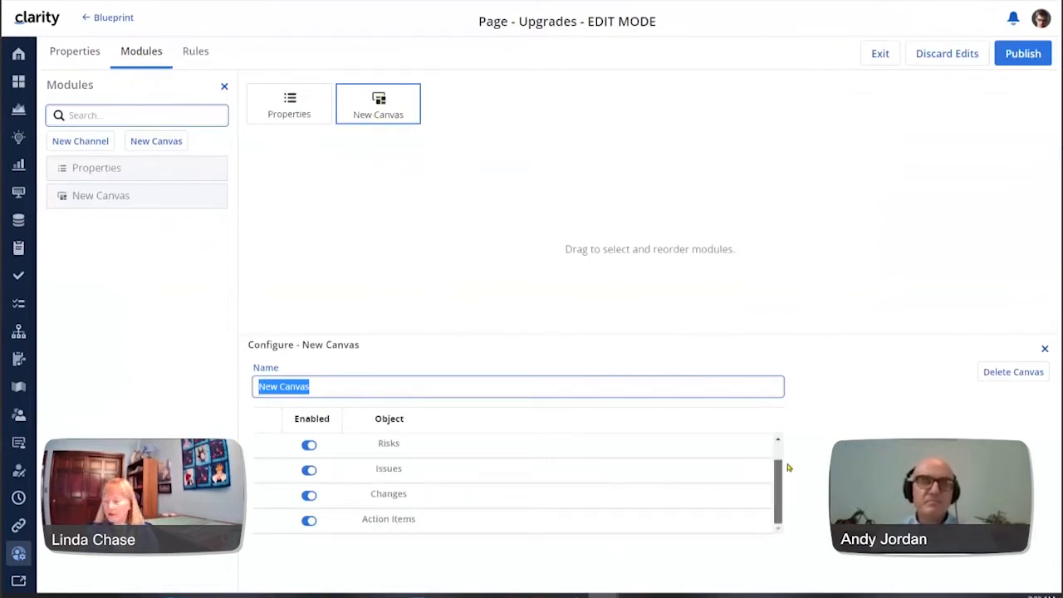
{"action": "left_click_drag", "start_coordinate": [788, 491], "coordinate": [785, 448]}
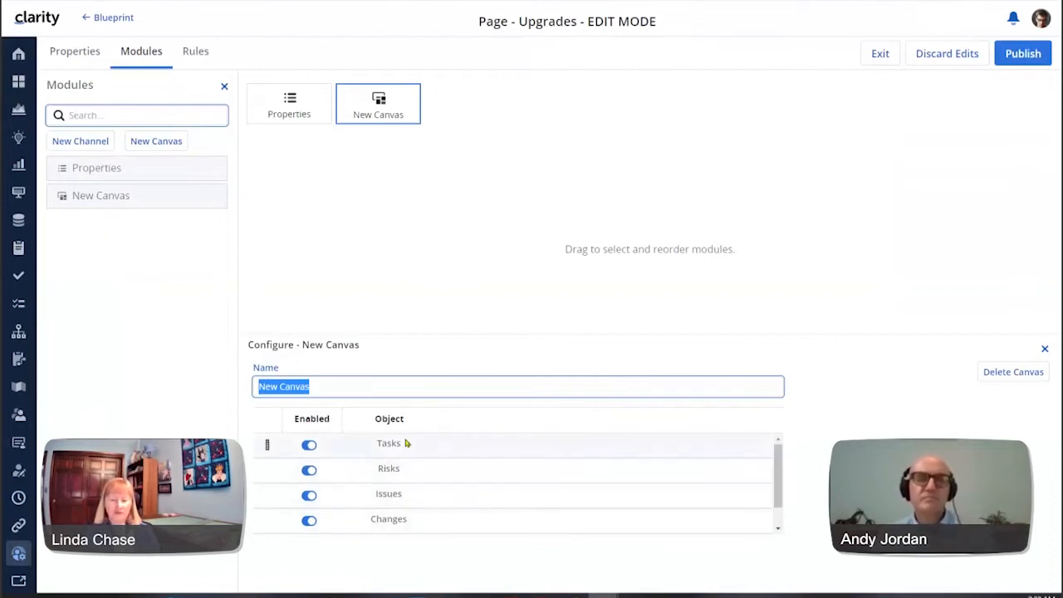
{"action": "left_click_drag", "start_coordinate": [780, 468], "coordinate": [780, 494]}
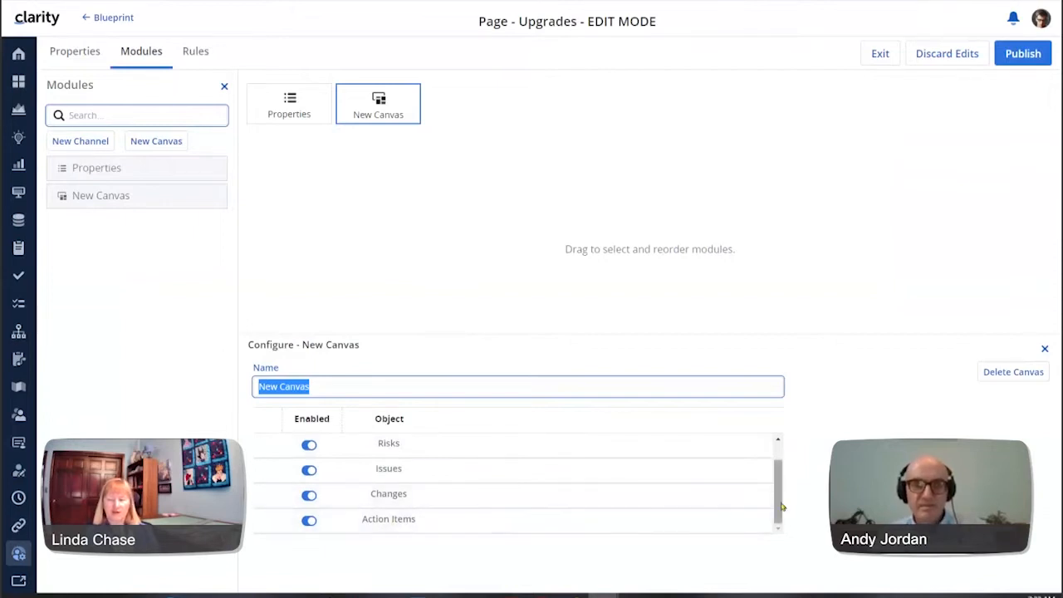
{"action": "left_click_drag", "start_coordinate": [781, 477], "coordinate": [783, 453]}
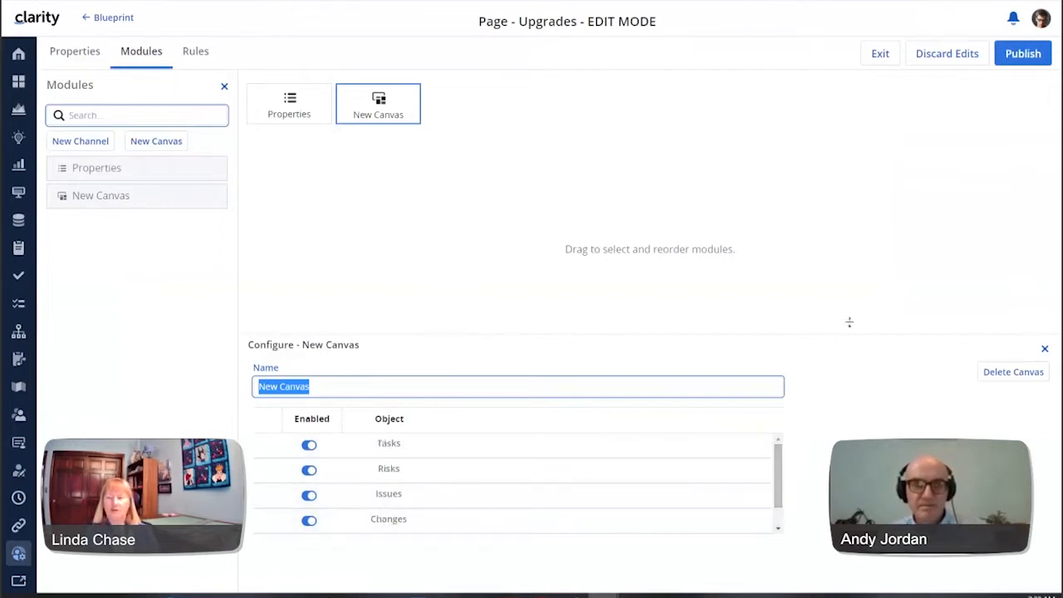
{"action": "left_click", "coordinate": [1015, 53]}
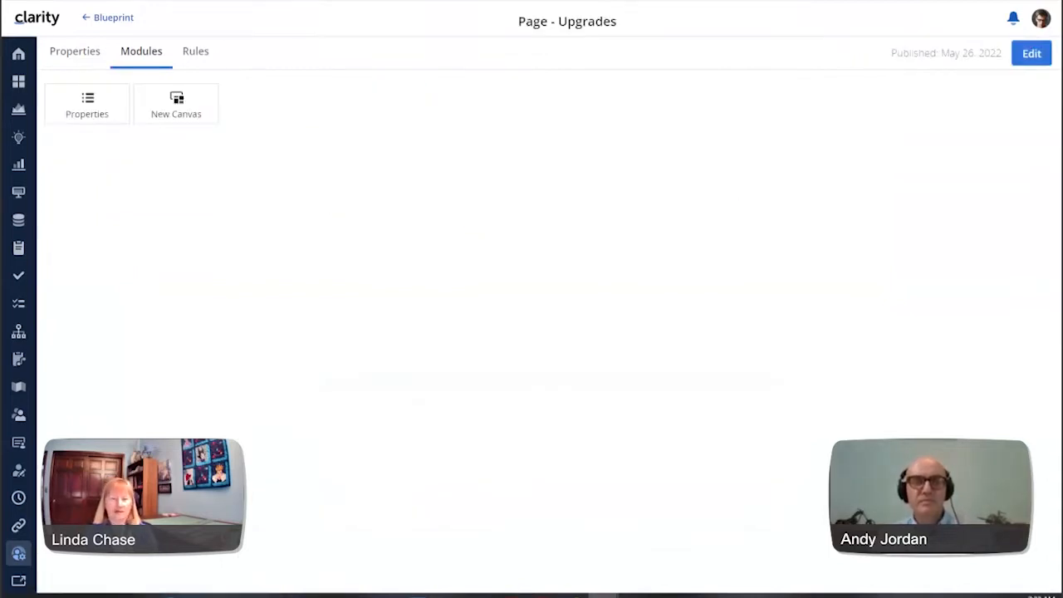
Add a page named "Upgrade Programs" to the Pages list and assign it the Page - Upgrades blueprint
{"action": "left_click", "coordinate": [18, 192]}
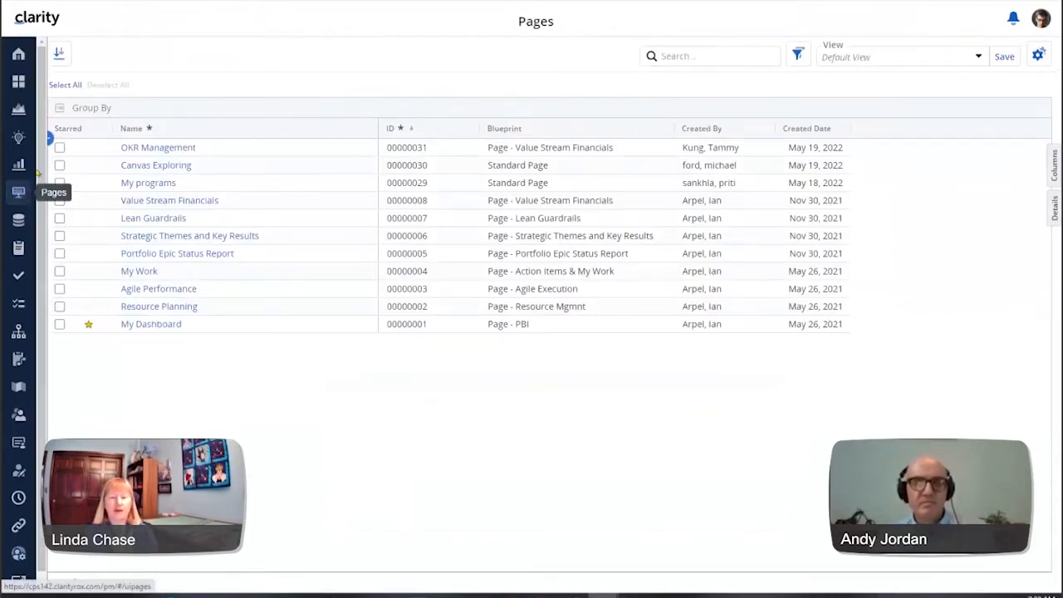
{"action": "left_click", "coordinate": [46, 138]}
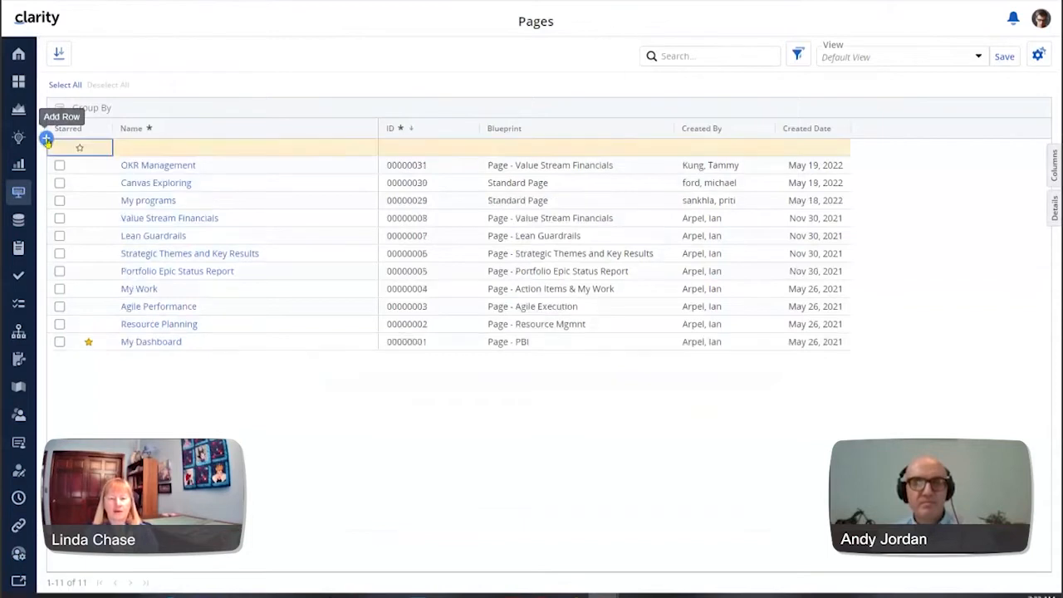
{"action": "left_click", "coordinate": [163, 151]}
{"action": "type", "text": "Upgrade Programs"}
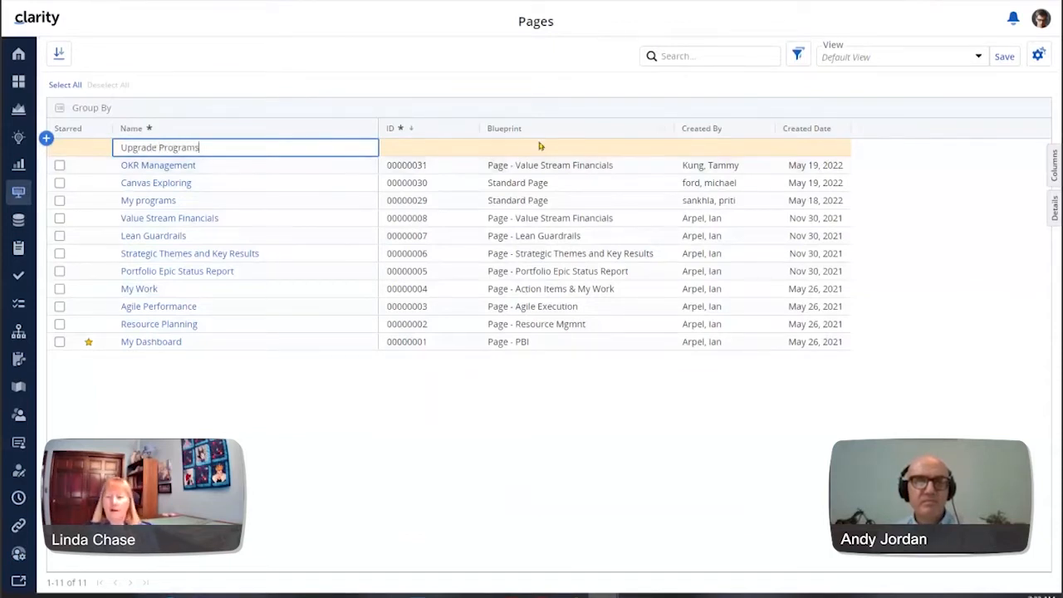
{"action": "left_click", "coordinate": [541, 147]}
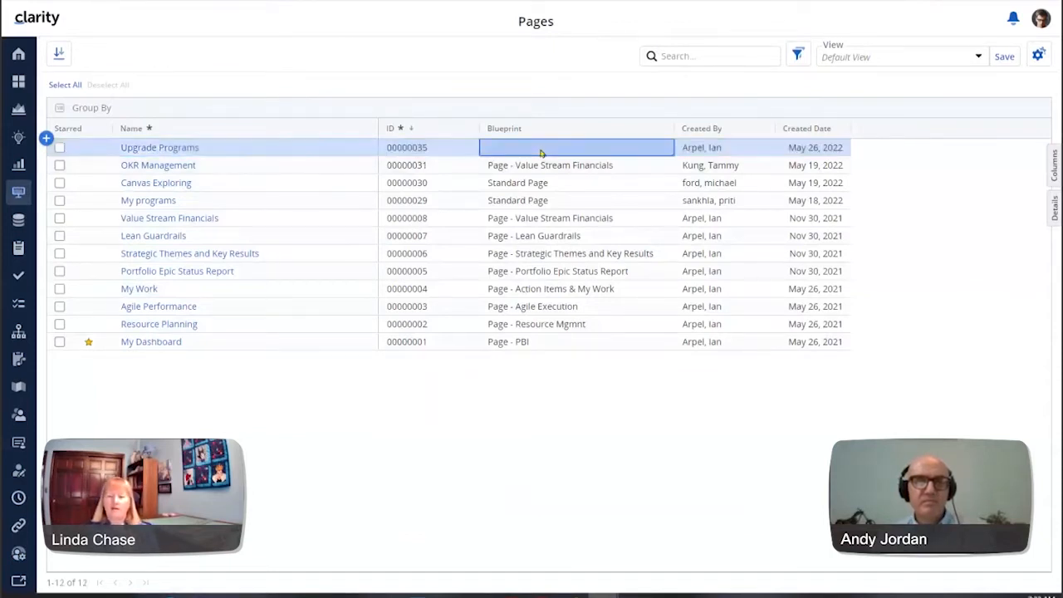
{"action": "type", "text": "Page - Up"}
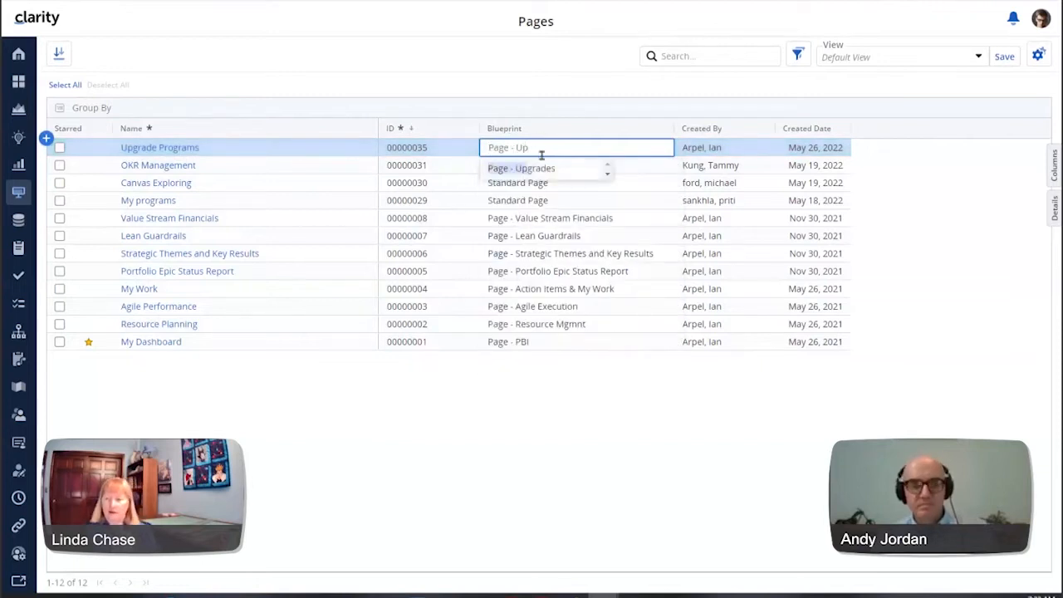
{"action": "left_click", "coordinate": [540, 171]}
Open the Upgrade Programs page's New Canvas for configuration and place a Tasks widget with a Risks widget beside it
{"action": "left_click", "coordinate": [164, 150]}
{"action": "left_click", "coordinate": [164, 150]}
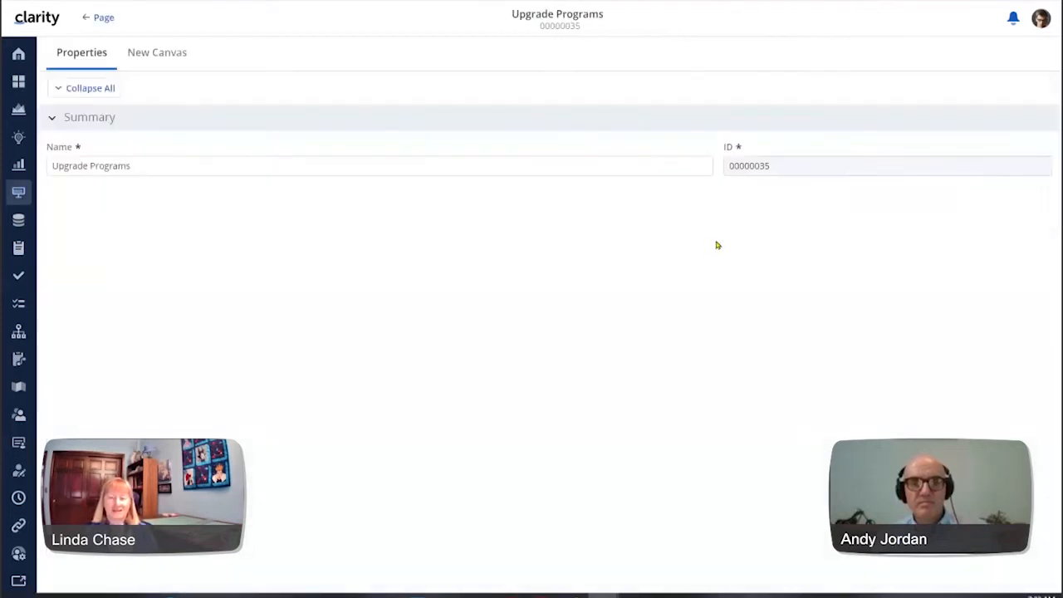
{"action": "left_click", "coordinate": [162, 55]}
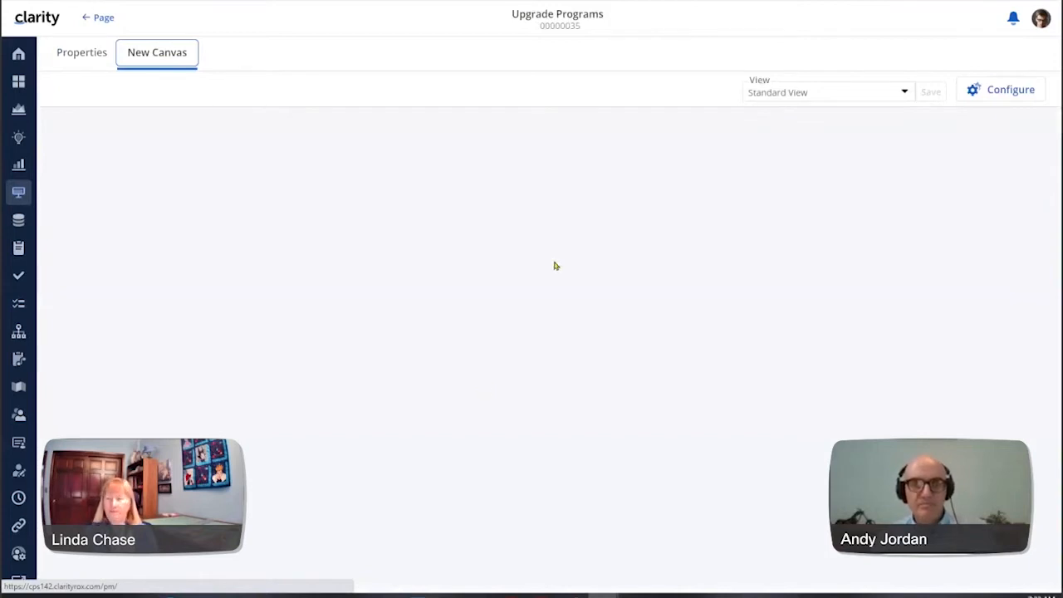
{"action": "left_click", "coordinate": [1005, 95]}
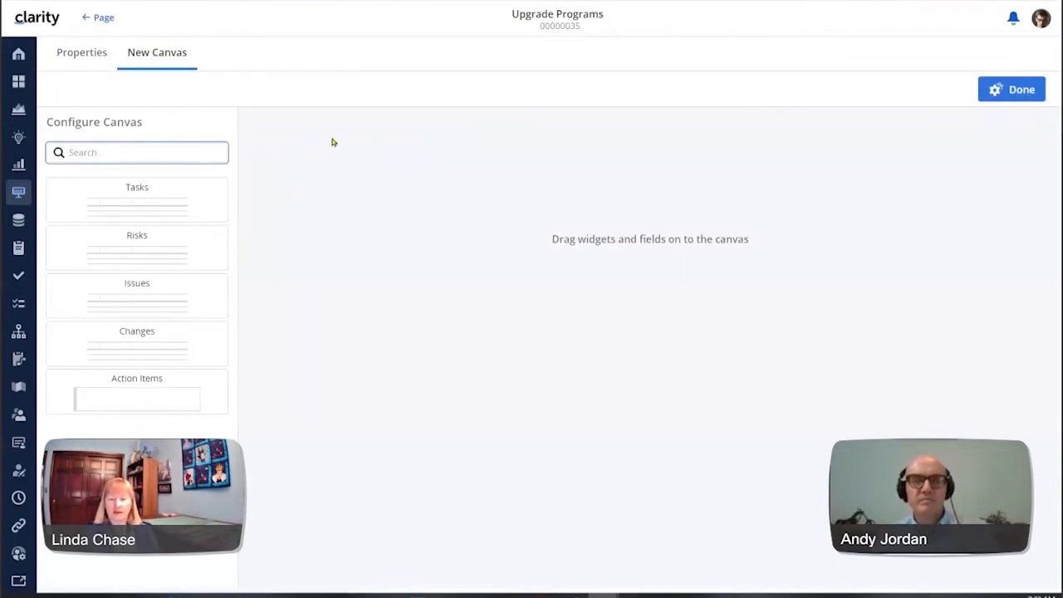
{"action": "left_click_drag", "start_coordinate": [137, 200], "coordinate": [333, 142]}
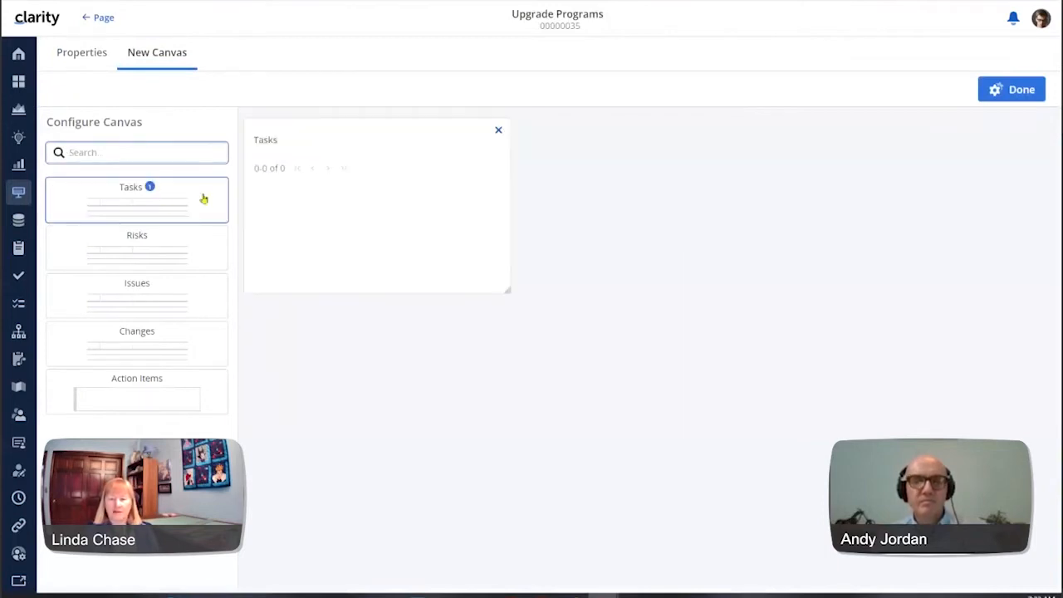
{"action": "left_click_drag", "start_coordinate": [136, 244], "coordinate": [634, 133]}
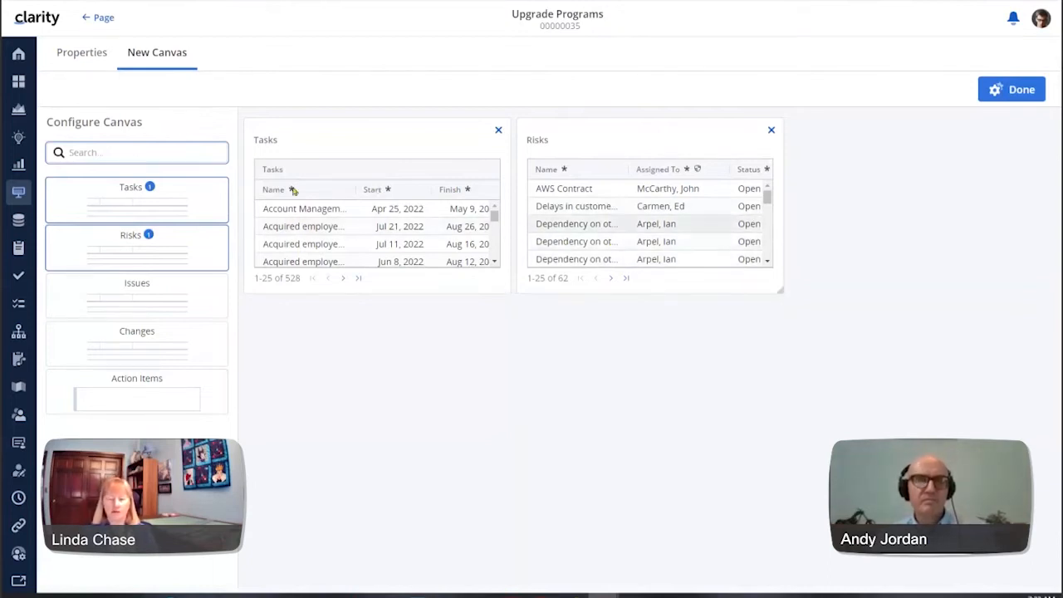
Add a second Tasks widget between the first one and Risks, all in one row, and finish configuring the canvas
{"action": "left_click_drag", "start_coordinate": [158, 203], "coordinate": [569, 176]}
{"action": "left_click_drag", "start_coordinate": [601, 313], "coordinate": [918, 123]}
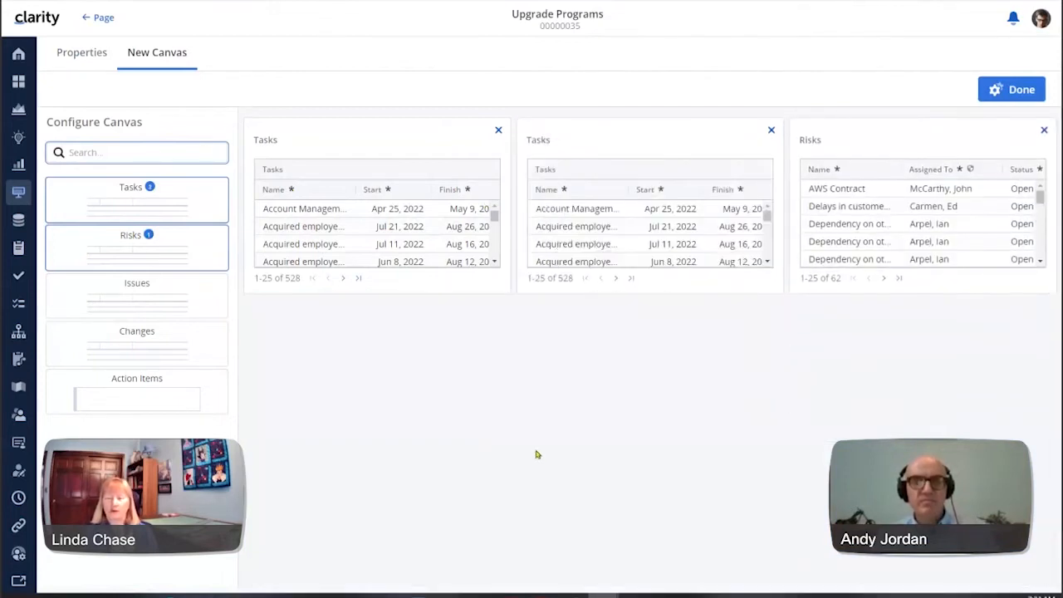
{"action": "left_click", "coordinate": [1024, 90]}
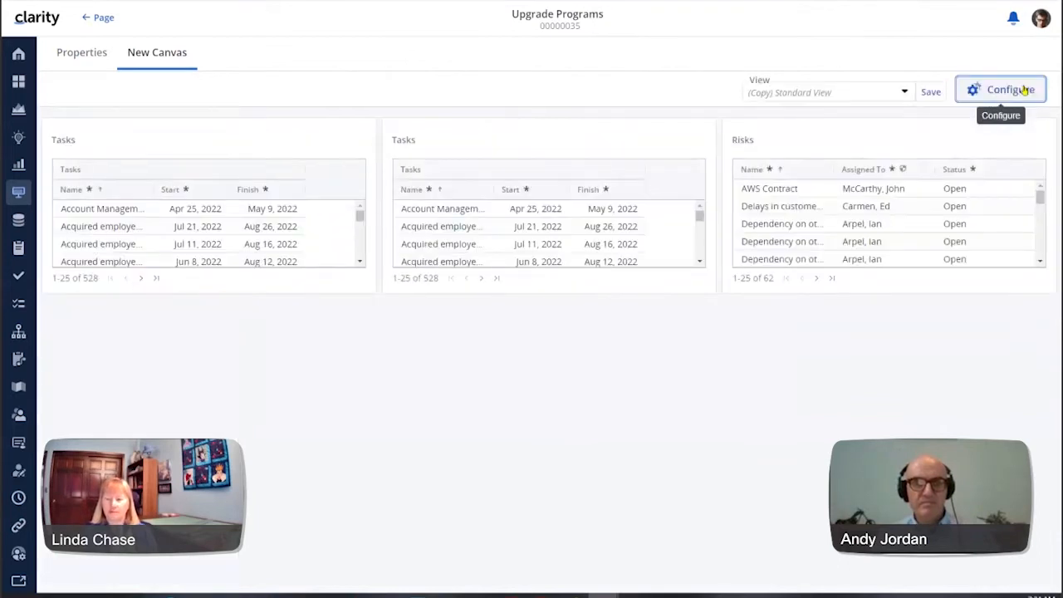
Open the middle Tasks widget's configuration and rename the widget "Tasks - Go live date"
{"action": "mouse_move", "coordinate": [681, 142]}
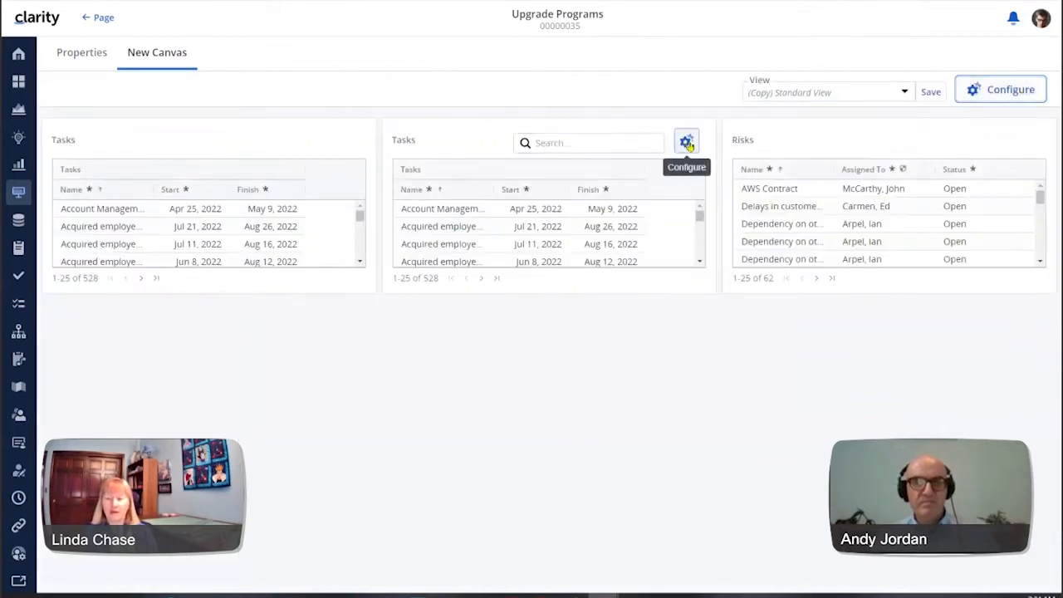
{"action": "left_click", "coordinate": [688, 145]}
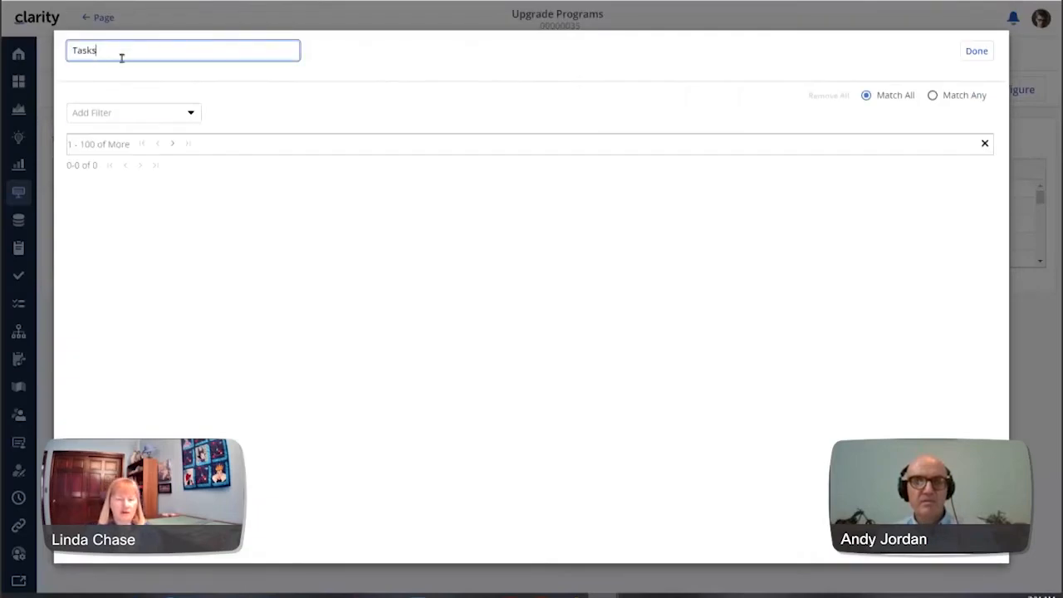
{"action": "type", "text": "- Go live date"}
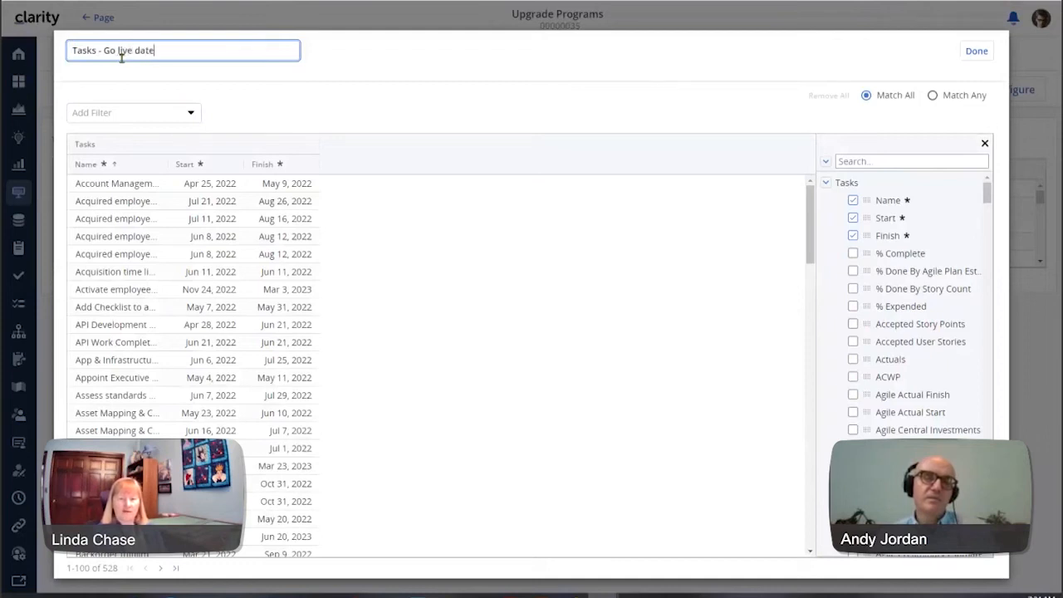
Add a Go Live Date (Common Investment) filter using Is Between, with a start date of Mar 1, 2023
{"action": "left_click", "coordinate": [95, 106]}
{"action": "type", "text": "go"}
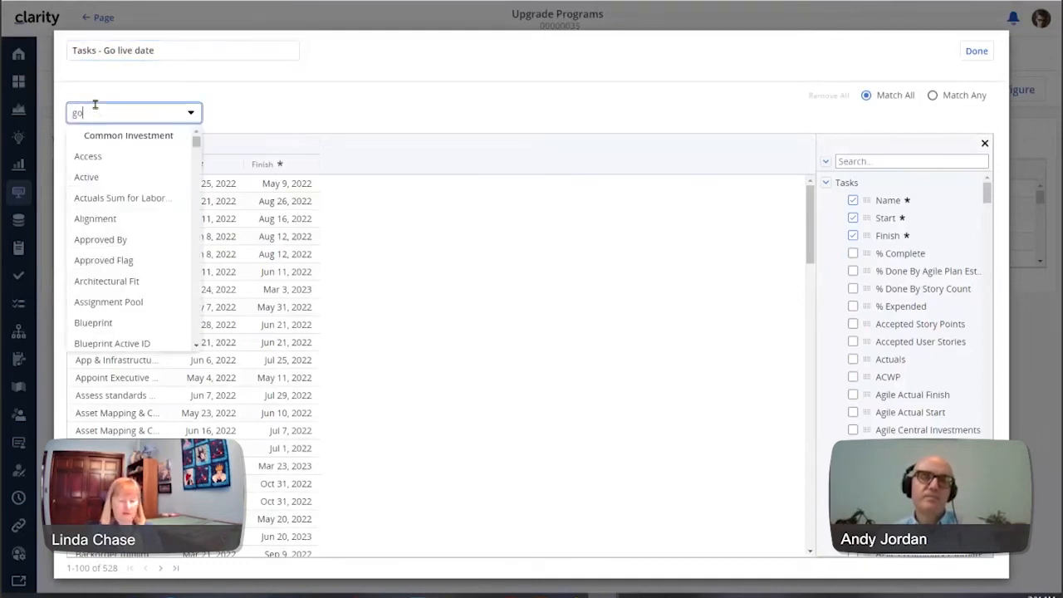
{"action": "left_click", "coordinate": [111, 157]}
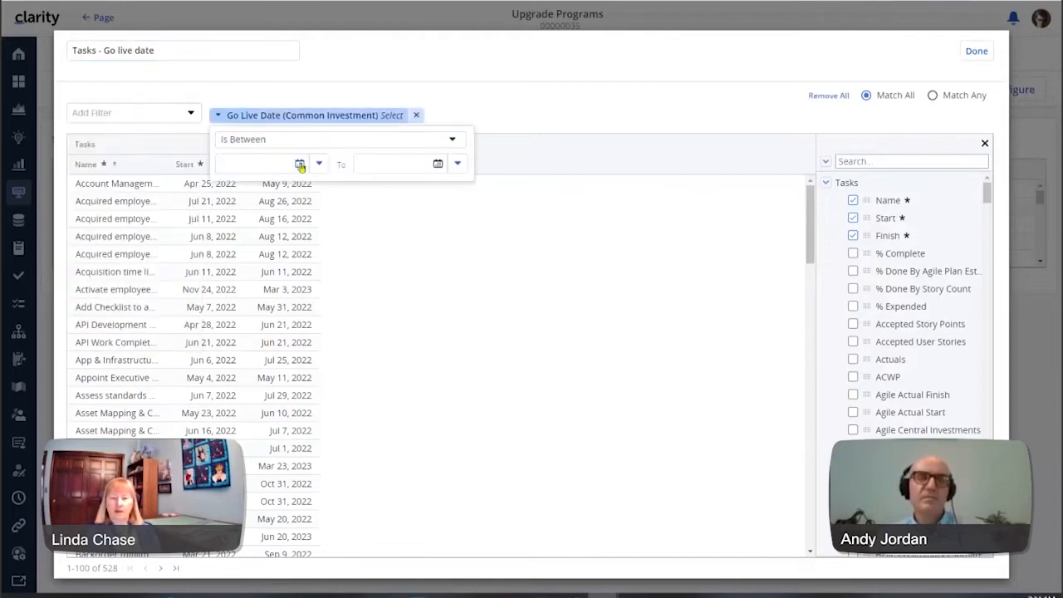
{"action": "left_click", "coordinate": [300, 165]}
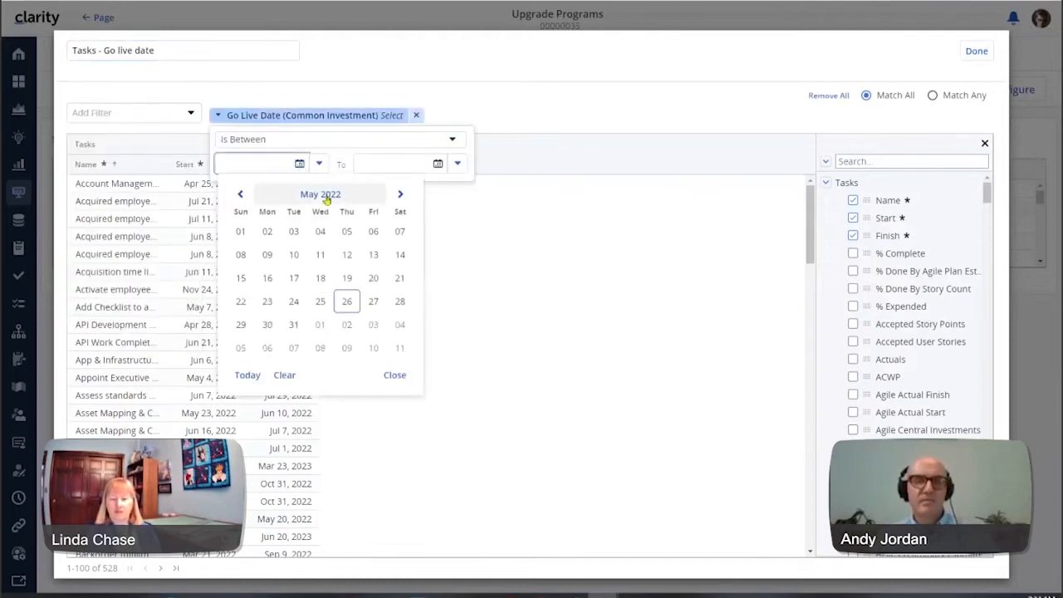
{"action": "left_click", "coordinate": [324, 195]}
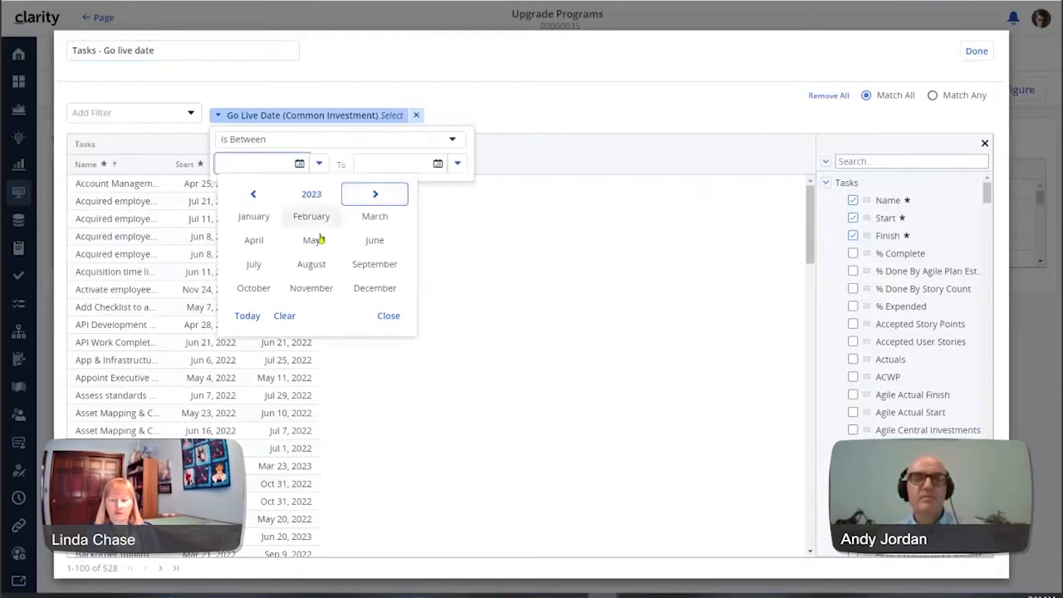
{"action": "left_click", "coordinate": [375, 216]}
{"action": "left_click", "coordinate": [322, 233]}
Set the end date of the Go Live Date filter to Mar 31, 2023
{"action": "left_click", "coordinate": [438, 164]}
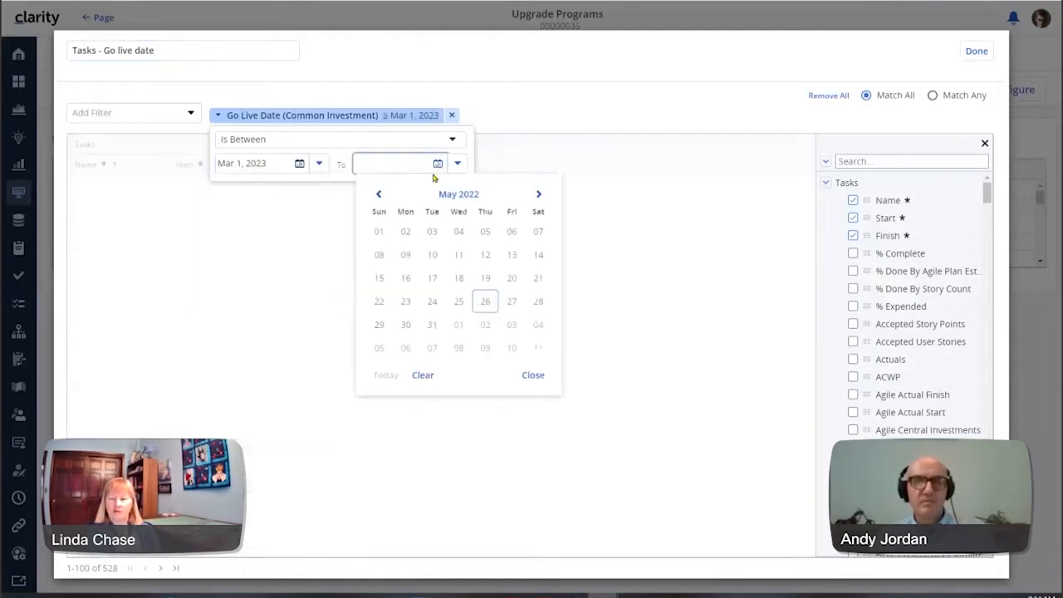
{"action": "left_click", "coordinate": [452, 196]}
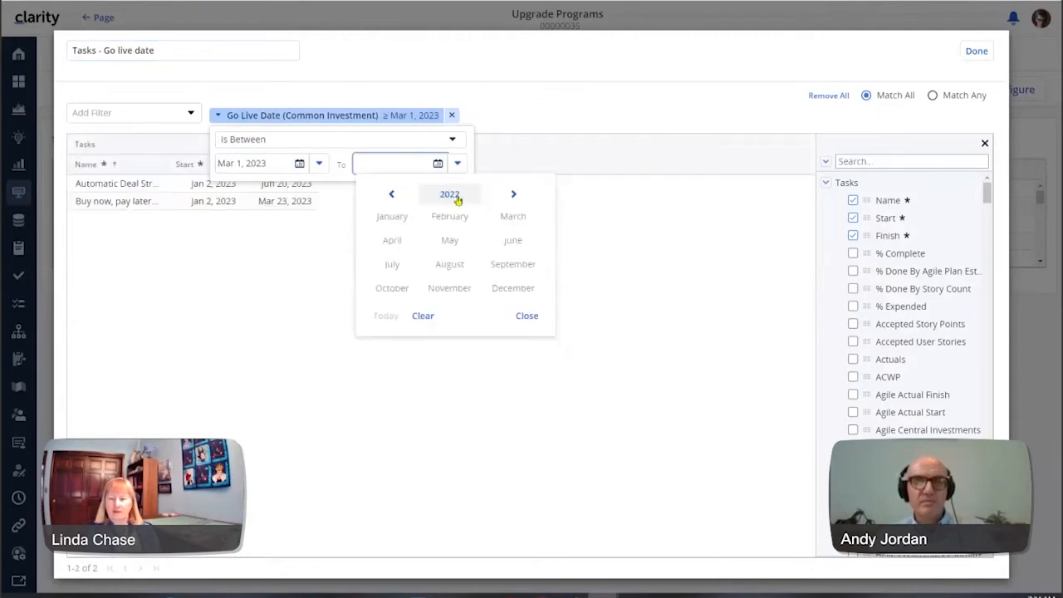
{"action": "left_click", "coordinate": [513, 193]}
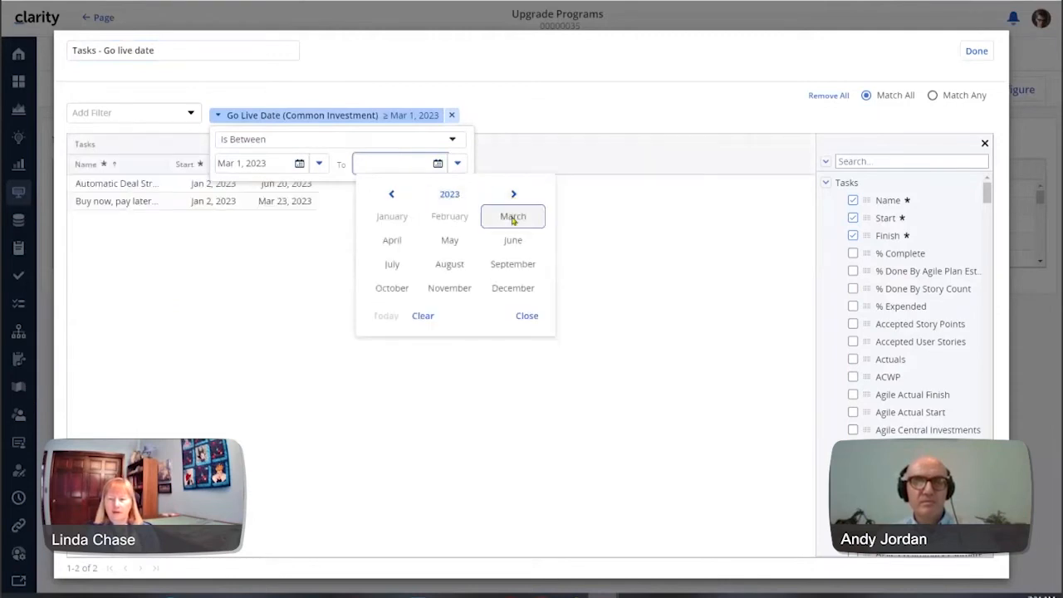
{"action": "left_click", "coordinate": [513, 218]}
{"action": "left_click", "coordinate": [511, 325]}
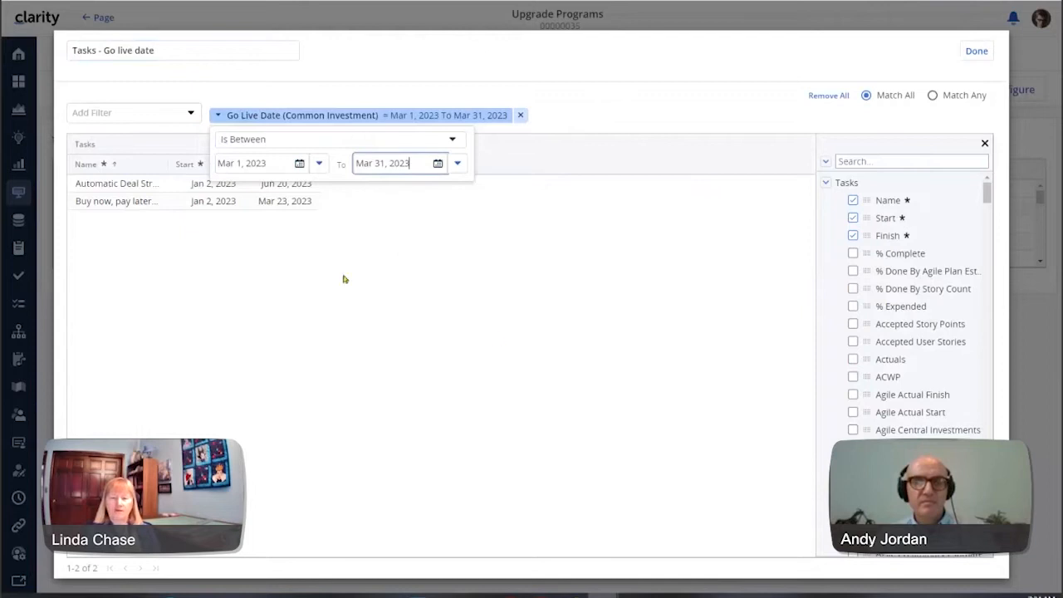
{"action": "left_click", "coordinate": [492, 328]}
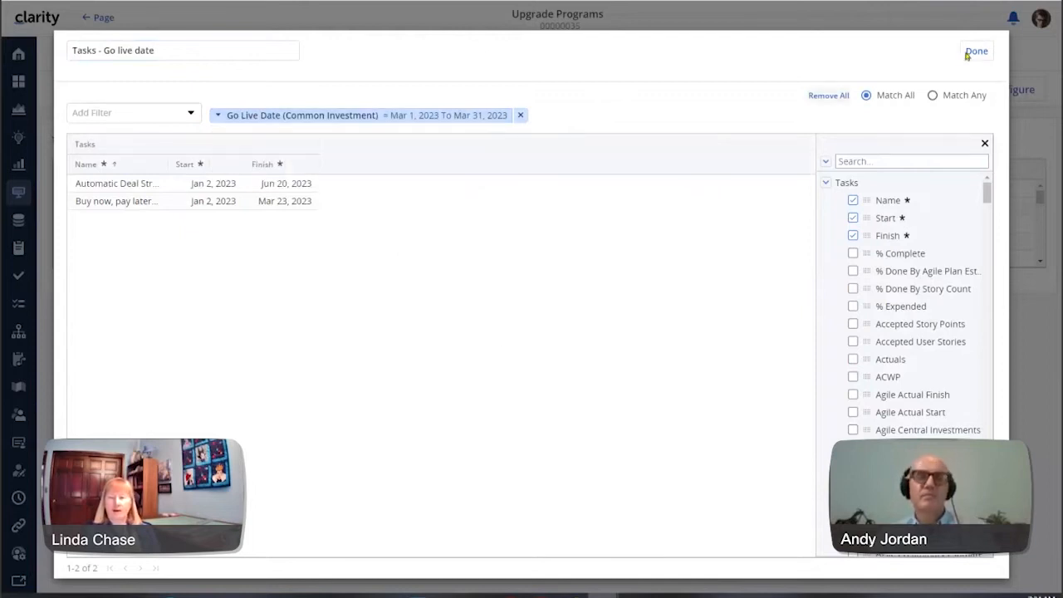
Widen the Name column enough to show the full task names and finish configuring the widget
{"action": "mouse_move", "coordinate": [991, 196]}
{"action": "left_mouse_down"}
{"action": "mouse_move", "coordinate": [995, 259]}
{"action": "mouse_move", "coordinate": [996, 189]}
{"action": "left_mouse_up"}
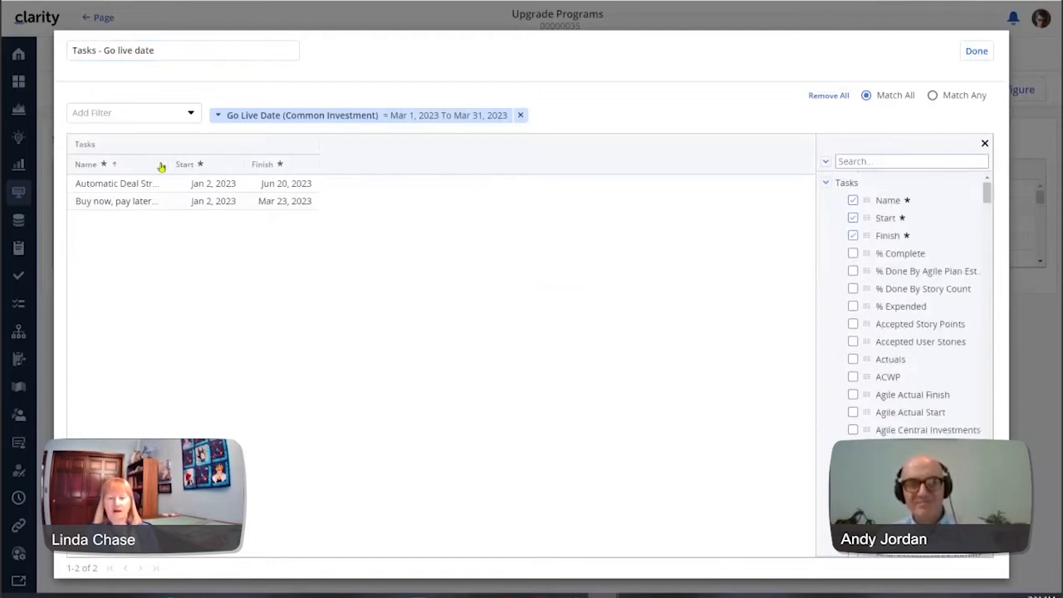
{"action": "left_click_drag", "start_coordinate": [167, 164], "coordinate": [287, 165]}
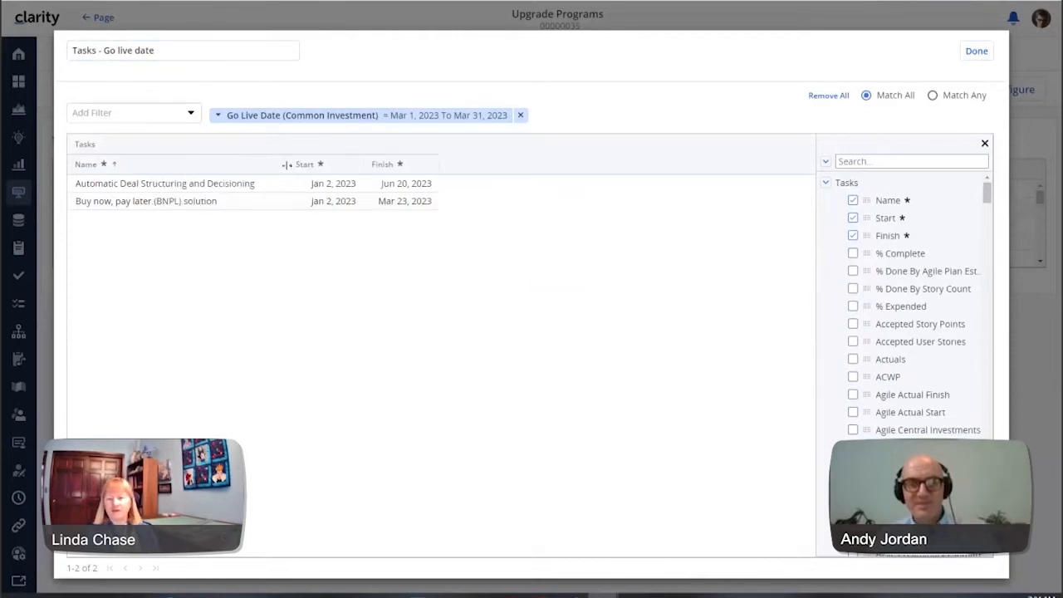
{"action": "left_click", "coordinate": [976, 52]}
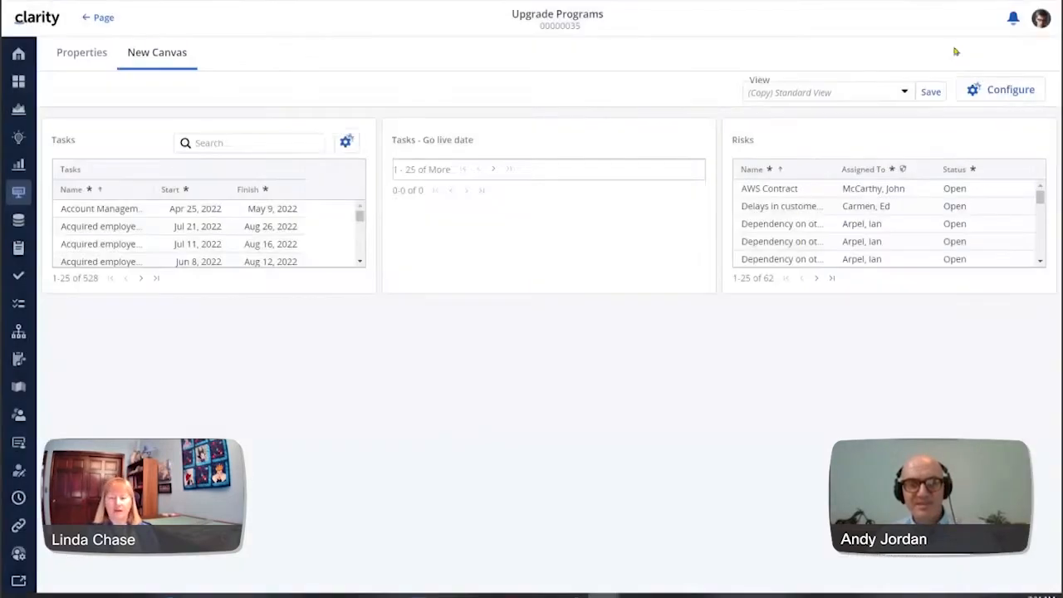